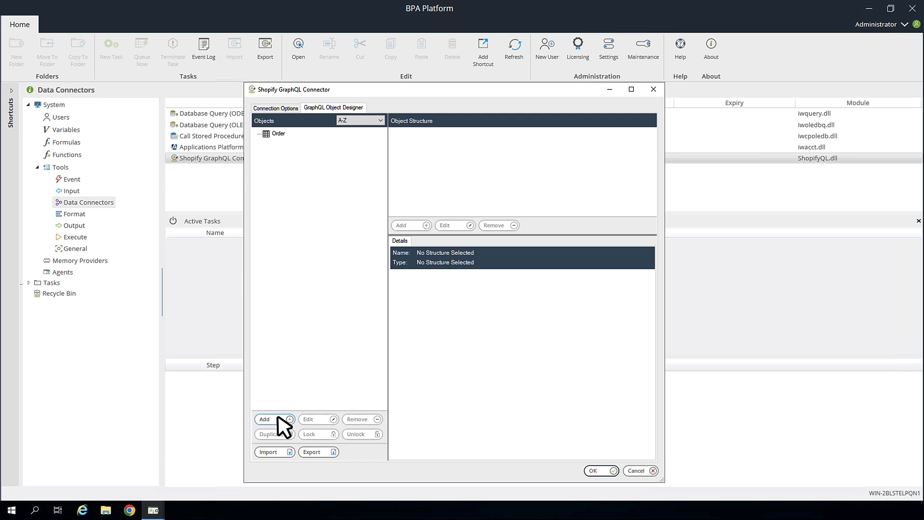
Add a GraphQL Freehand Object to the Shopify connector and name it FreehandQueryDemo.
left_click(279, 420)
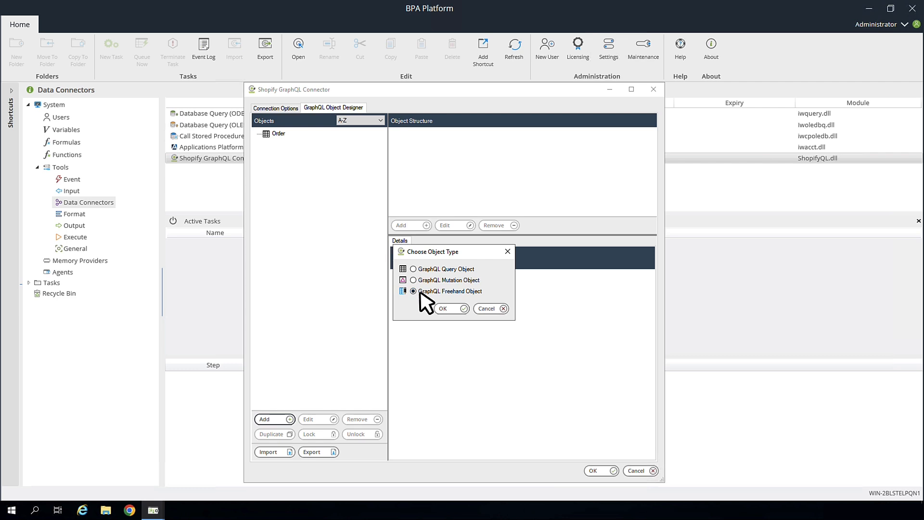
left_click(449, 309)
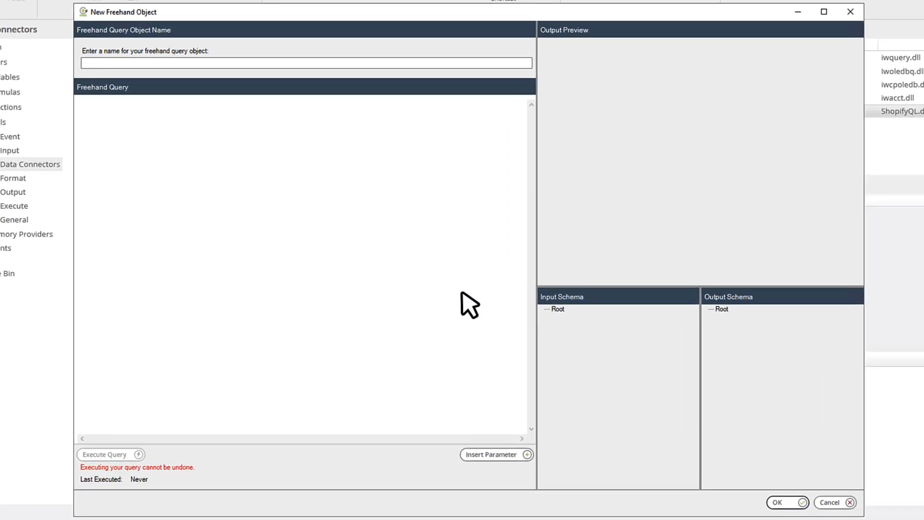
left_click(418, 63)
type("FreehandQueryDemo")
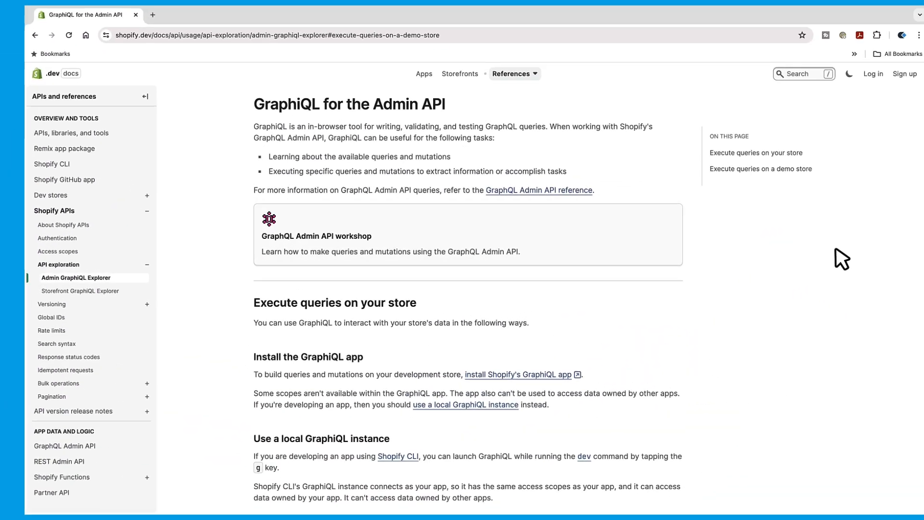
In the browser's Shopify GraphiQL documentation, go to the demo store queries, keep version 2024-04 (Latest) and run the default shop name query.
left_click(733, 168)
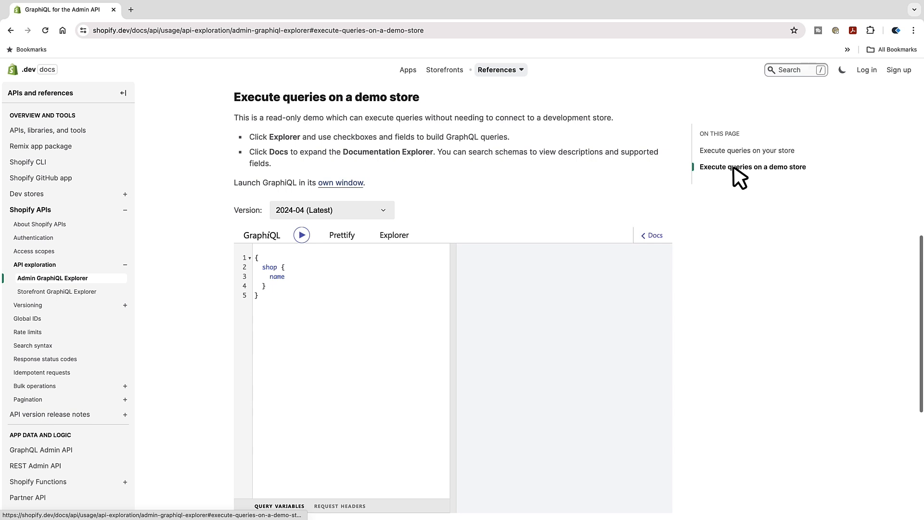
left_click(384, 210)
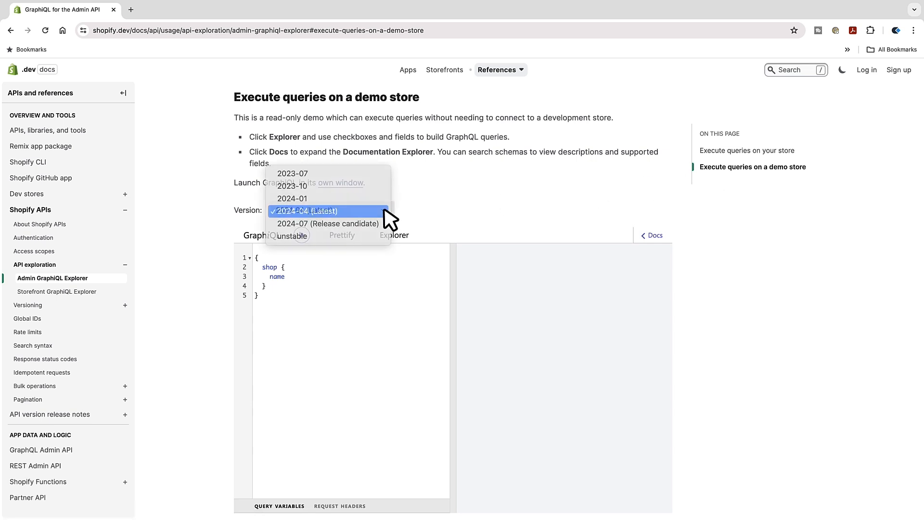
left_click(384, 209)
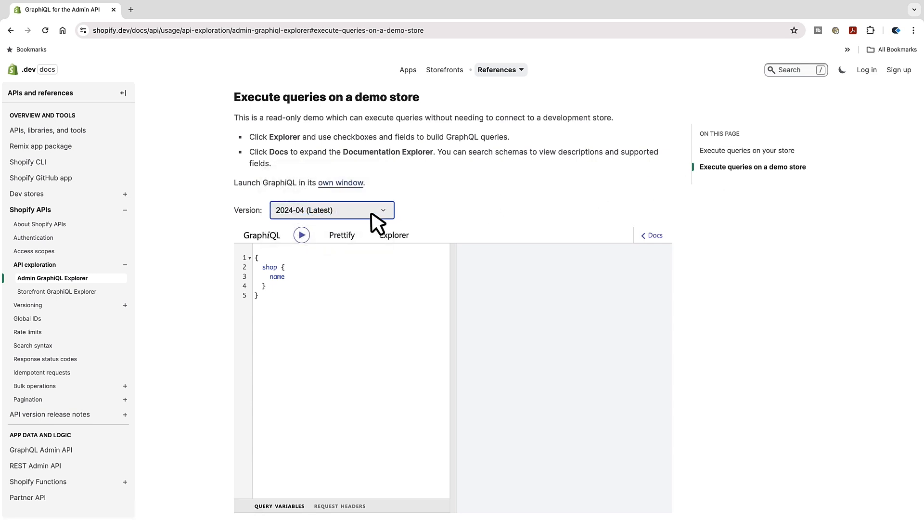
left_click(301, 235)
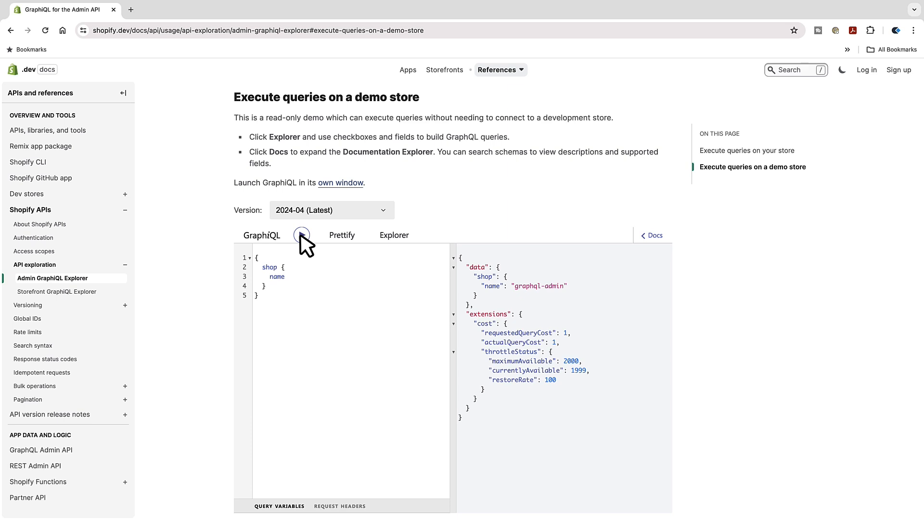
Use the GraphiQL Explorer to add the name field of availableLocales to the demo query, run it and look through the output.
left_click(394, 236)
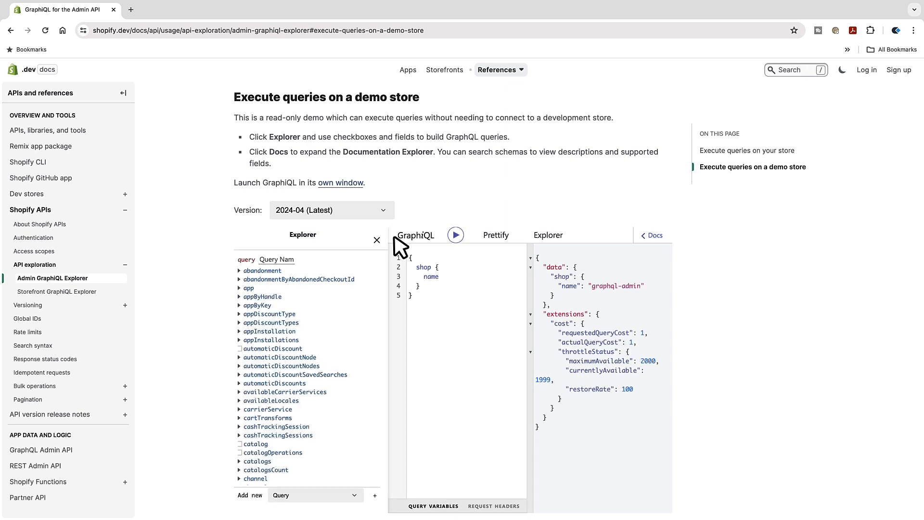
left_click(356, 495)
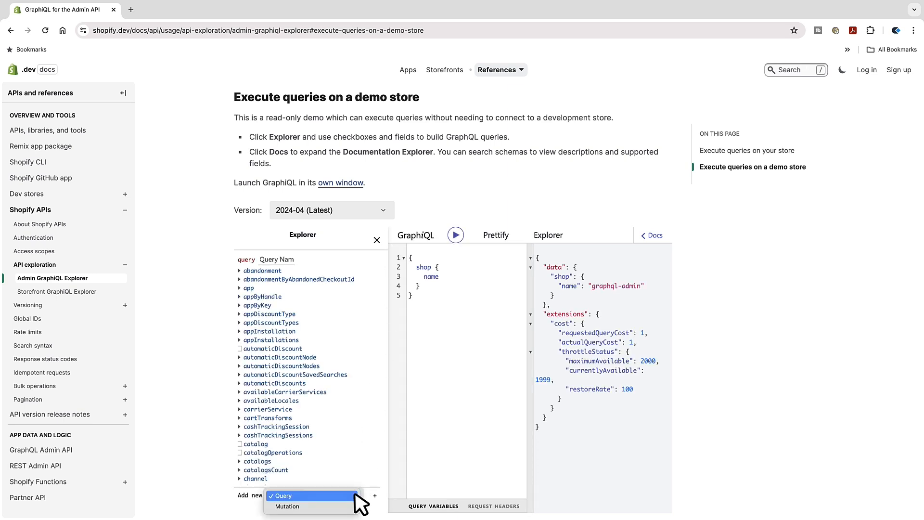
left_click(355, 495)
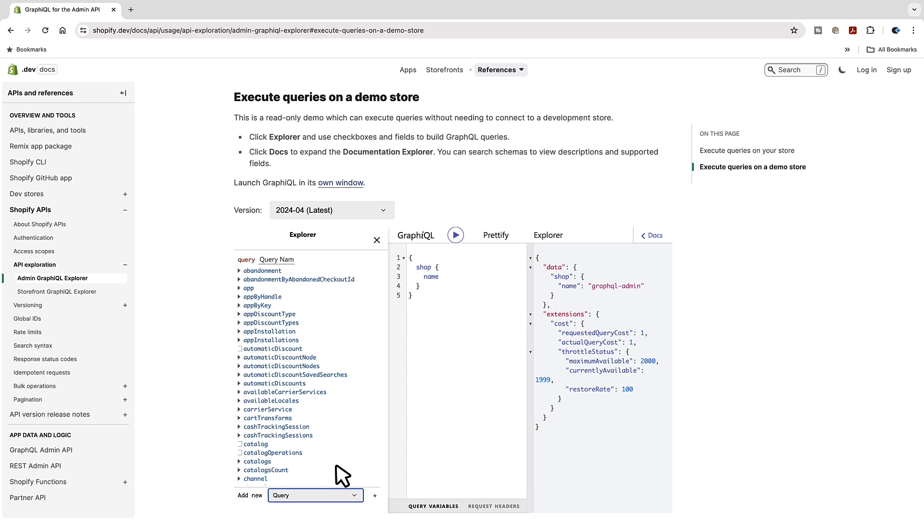
left_click(288, 400)
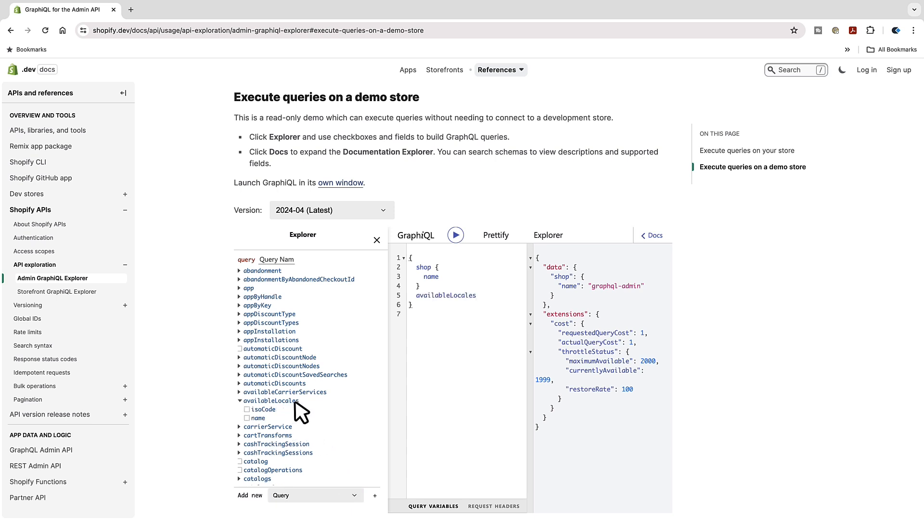
left_click(260, 418)
left_click(456, 235)
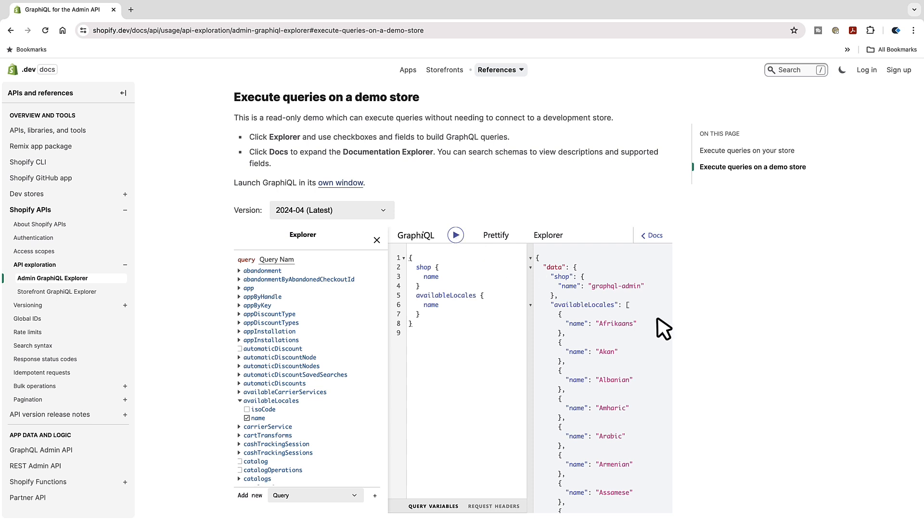
scroll(664, 329, "down", 12)
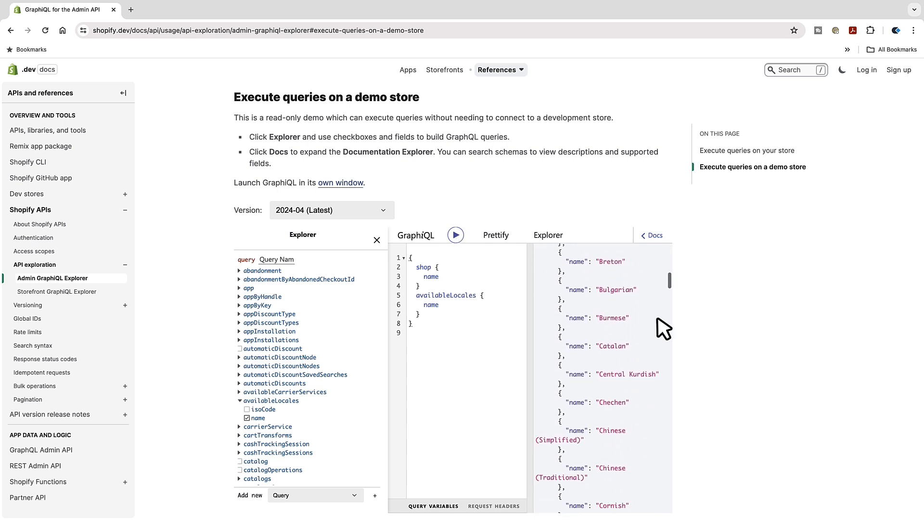
scroll(665, 329, "down", 15)
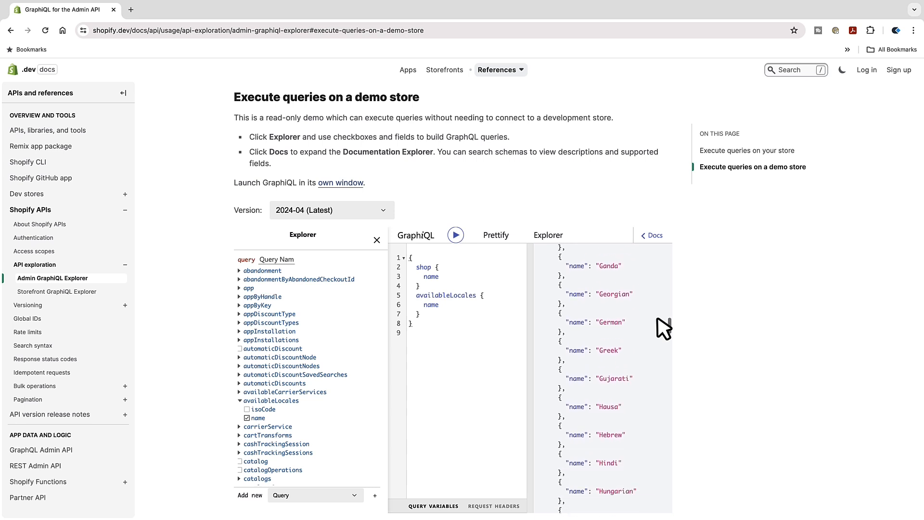
scroll(664, 329, "down", 15)
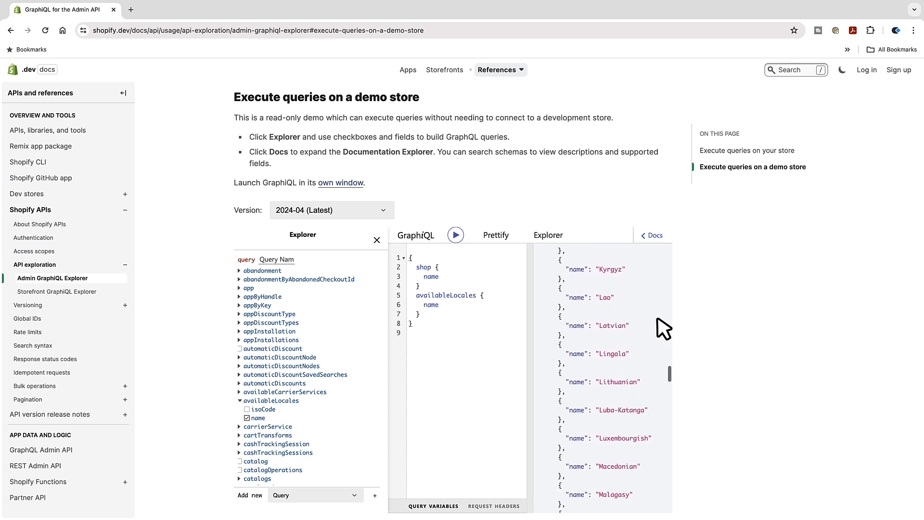
scroll(665, 329, "down", 15)
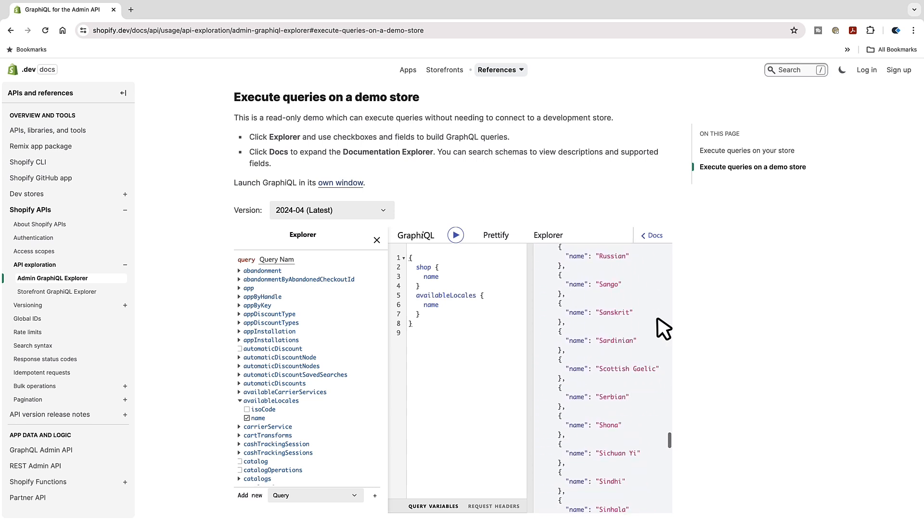
scroll(664, 328, "down", 12)
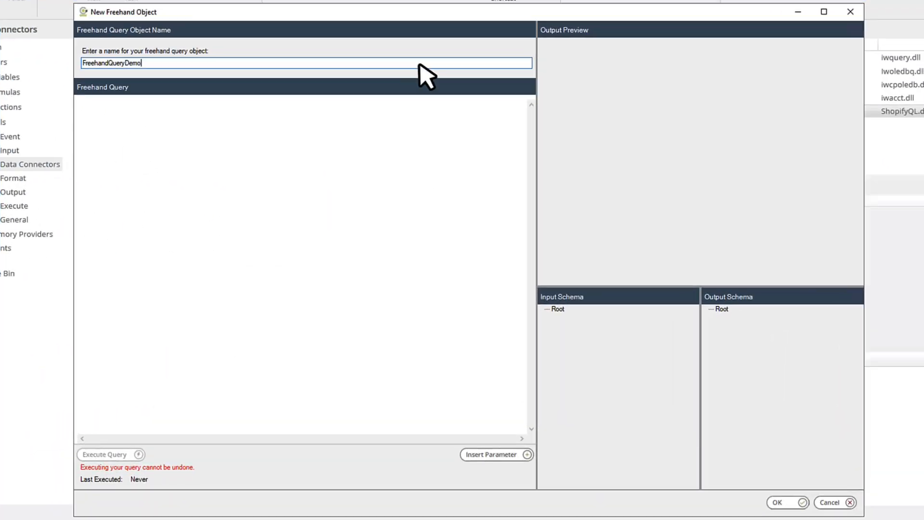
In BPA Platform, enter DemoQuery with $first = 5 and $reverse = true, returning myOrders, one line item's name and an outputFields fragment on Order.
left_click(448, 111)
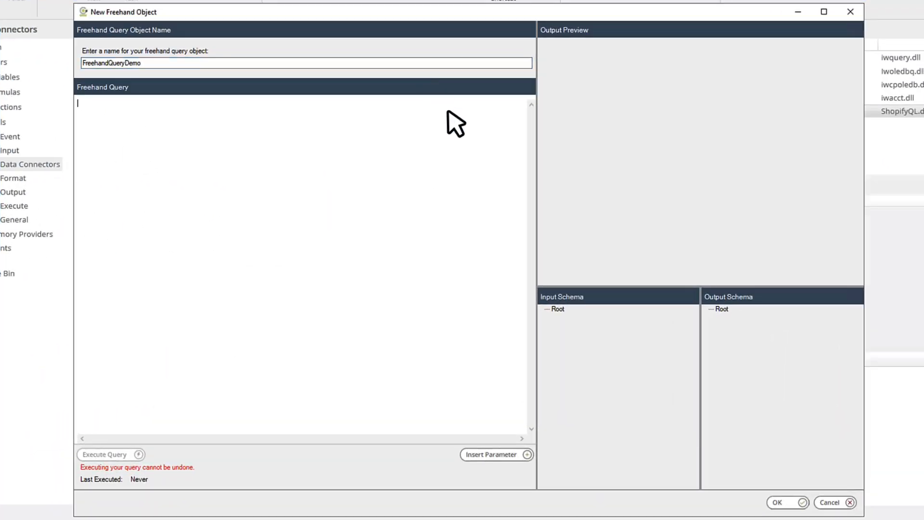
type("query DemoQuery($first: Int = 5, $reverse: Boolean = true) { myOrders: orders(first: $first, reverse: $reverse) { nodes { ...outputFields lineItems(first:1) { nodes { name } } } } } fragment outputFields on Order { __typename name id email createdAt }")
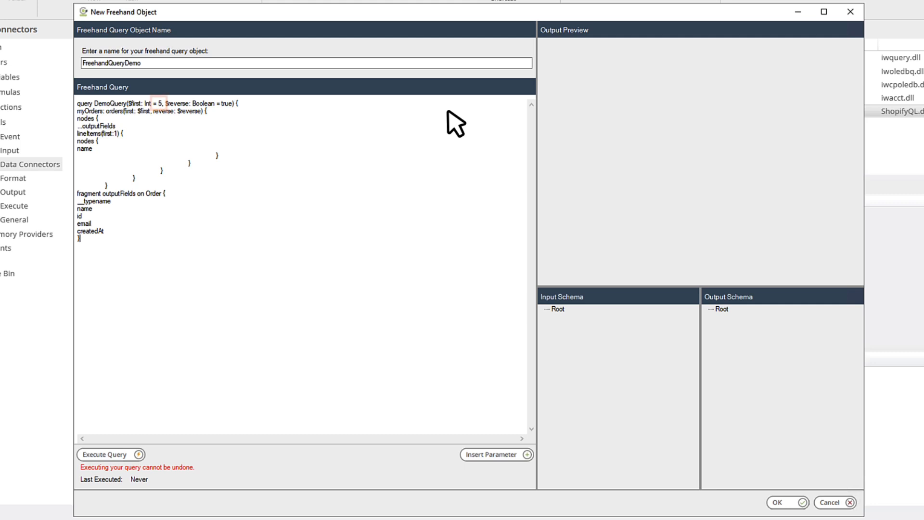
Replace the $first default value in the query with an inserted parameter named ReturnOrders.
double_click(160, 103)
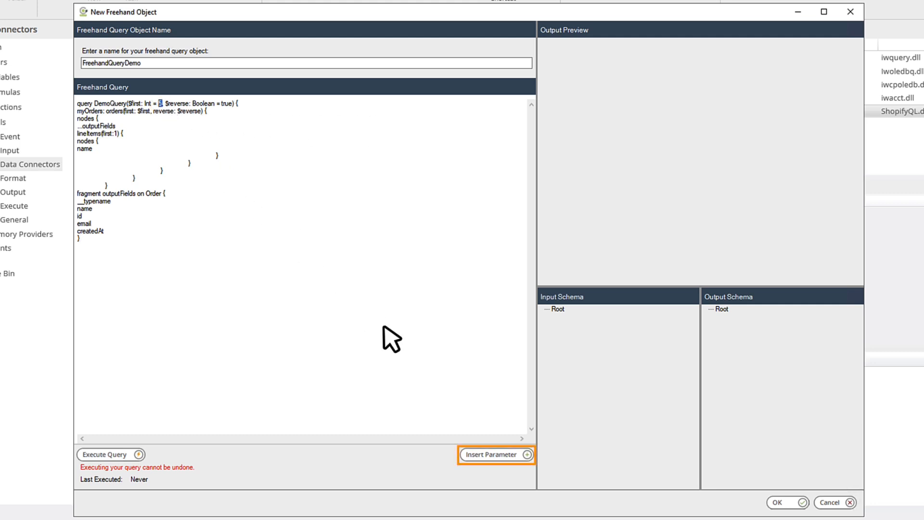
left_click(487, 455)
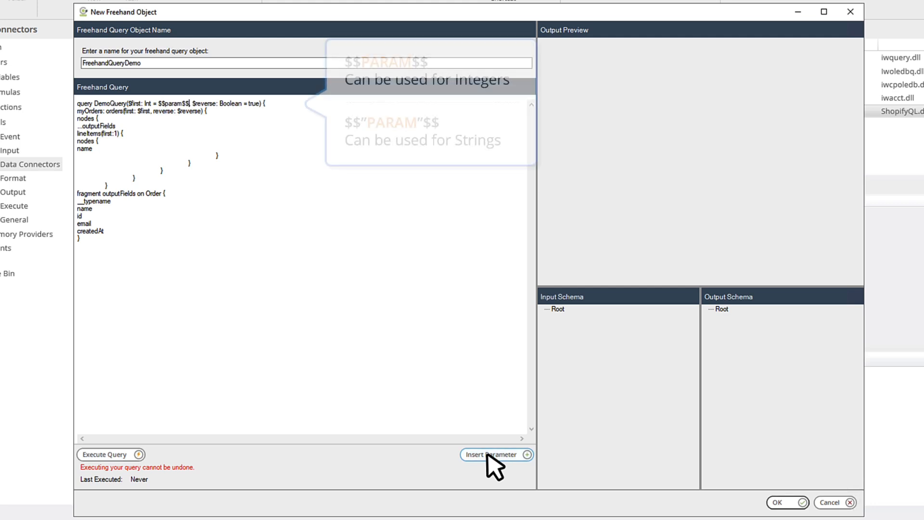
double_click(172, 103)
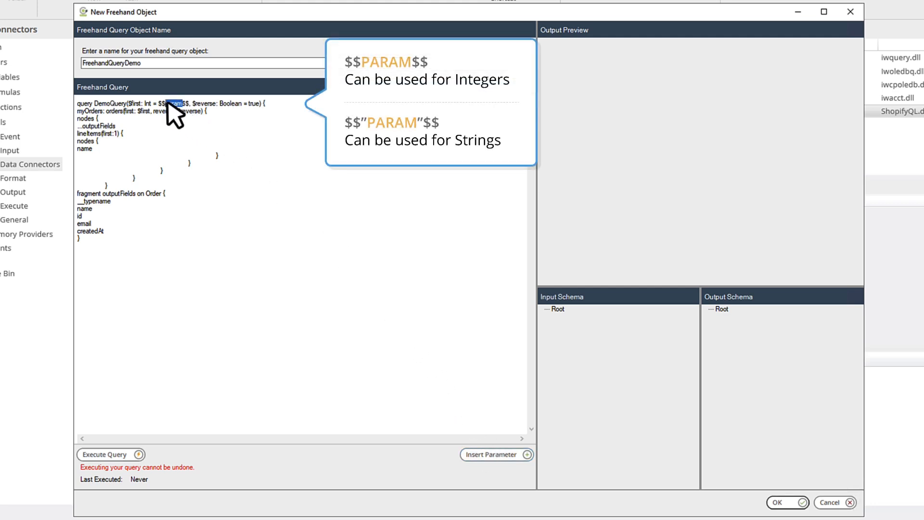
type("ReturnOrders")
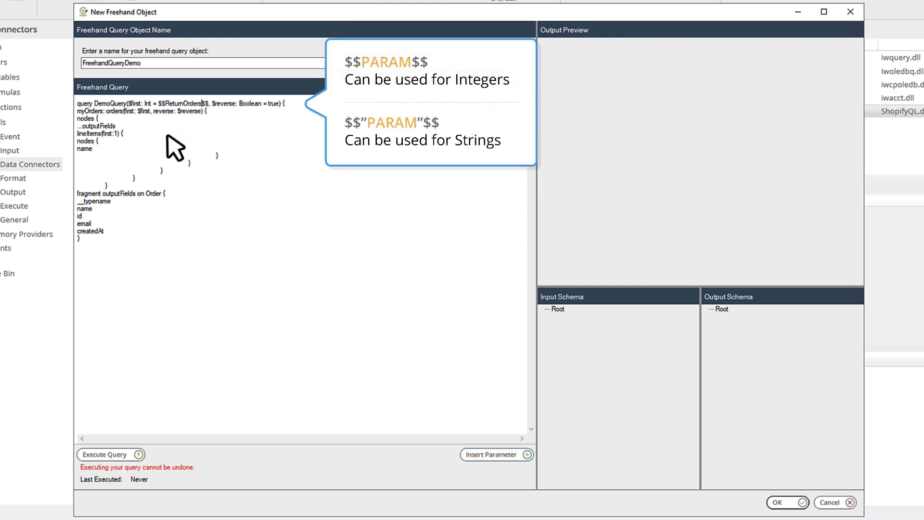
Execute the freehand query with the ReturnOrders preview value set to 5.
left_click(126, 454)
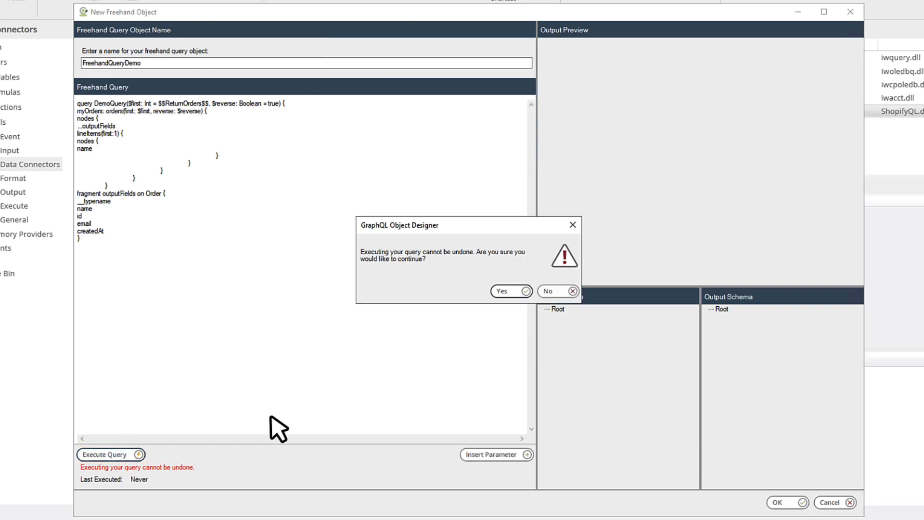
left_click(504, 290)
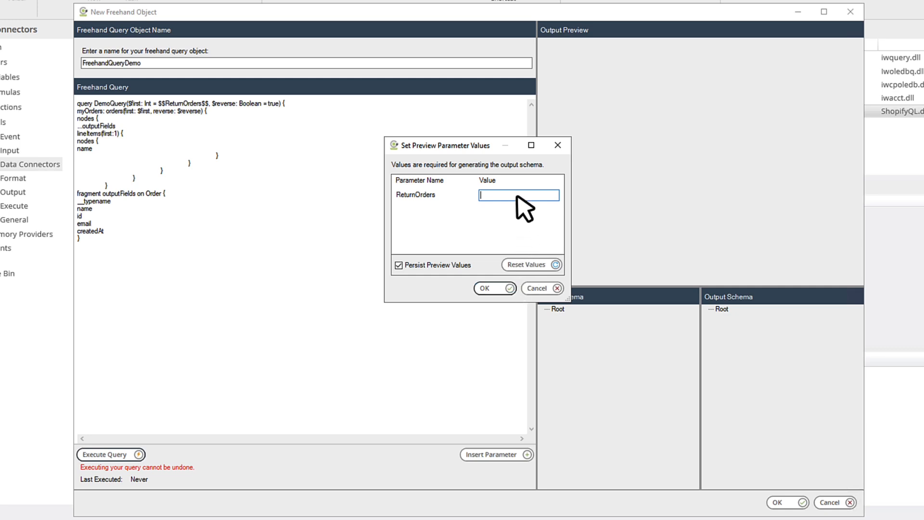
type("5")
left_click(496, 289)
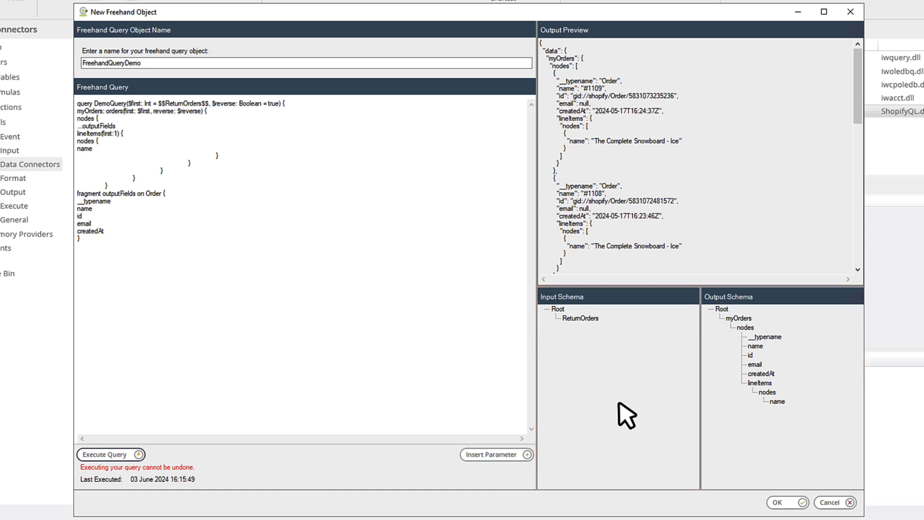
Save the freehand object and view its input and output schemas.
left_click(778, 502)
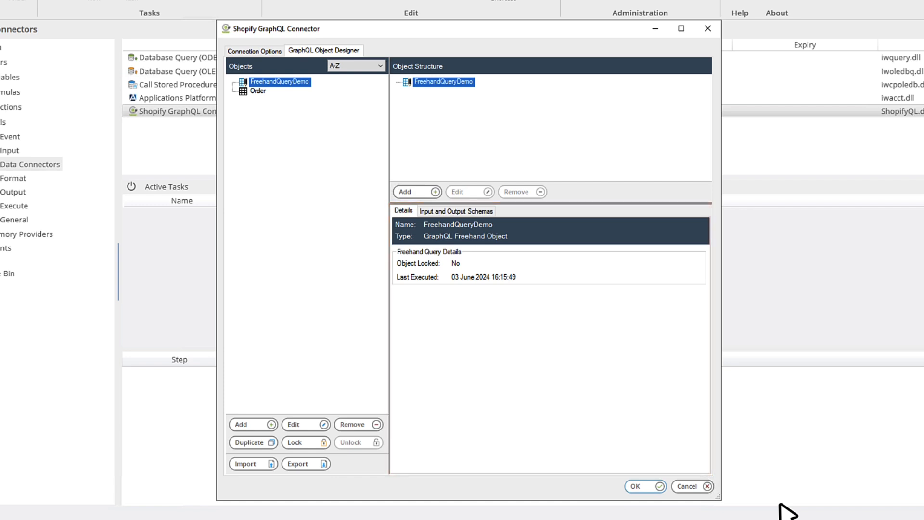
left_click(465, 212)
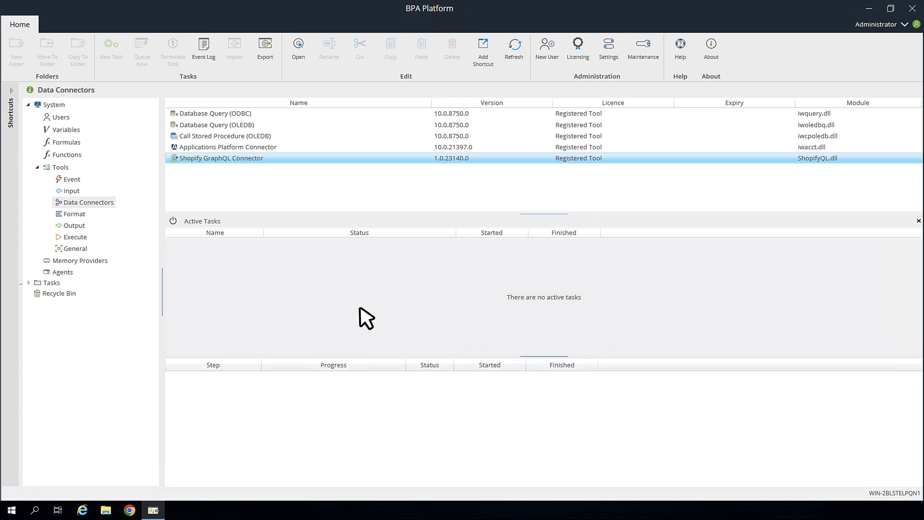
Create a new task under Tasks and name it Freehand Query Task.
left_click(46, 283)
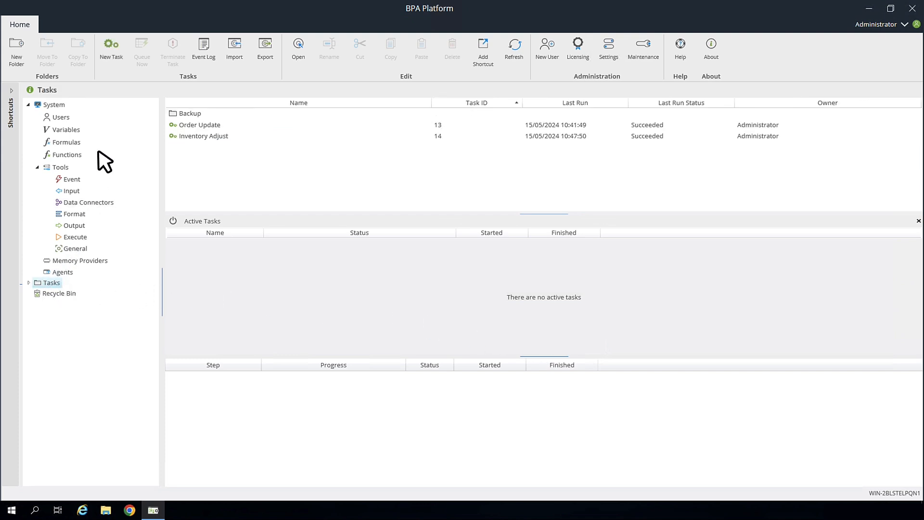
left_click(112, 47)
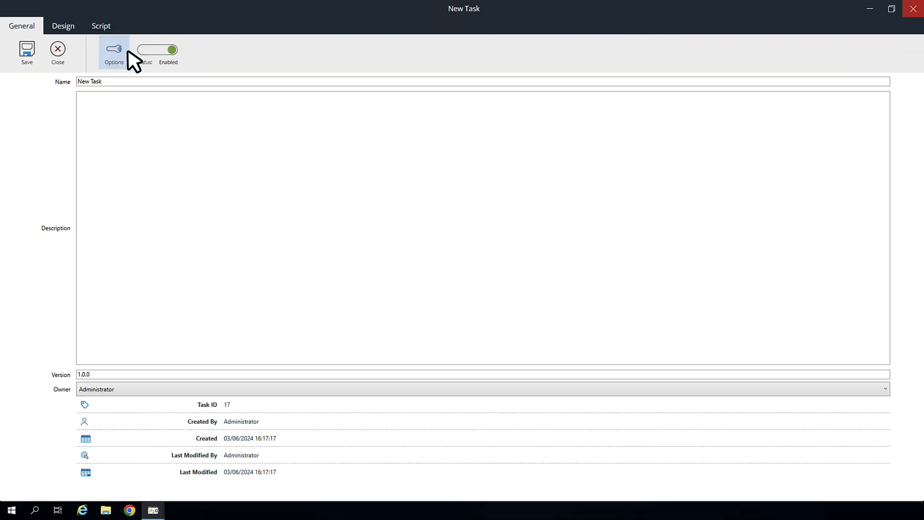
left_click_drag(163, 80, 43, 79)
type("Freehand Query Task")
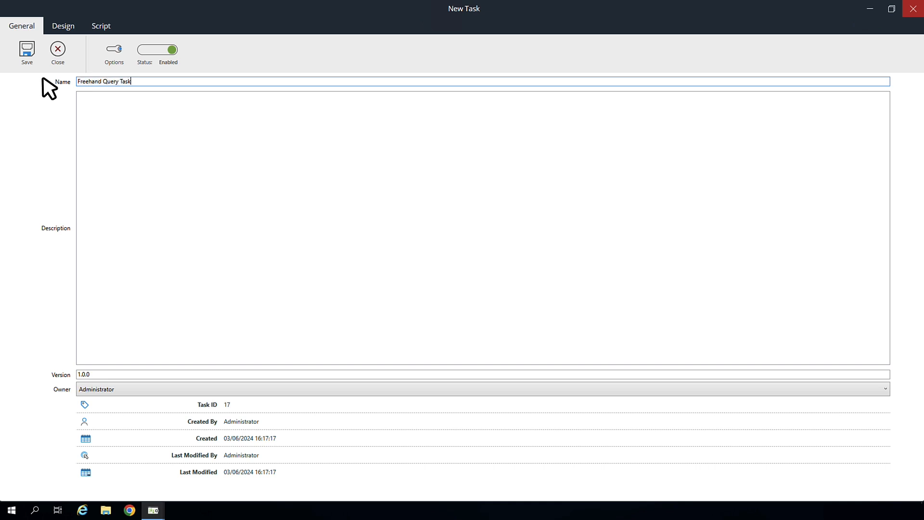
Add a Shopify GraphQL Connector step to the task design and set its connection to Access Token.
left_click(63, 26)
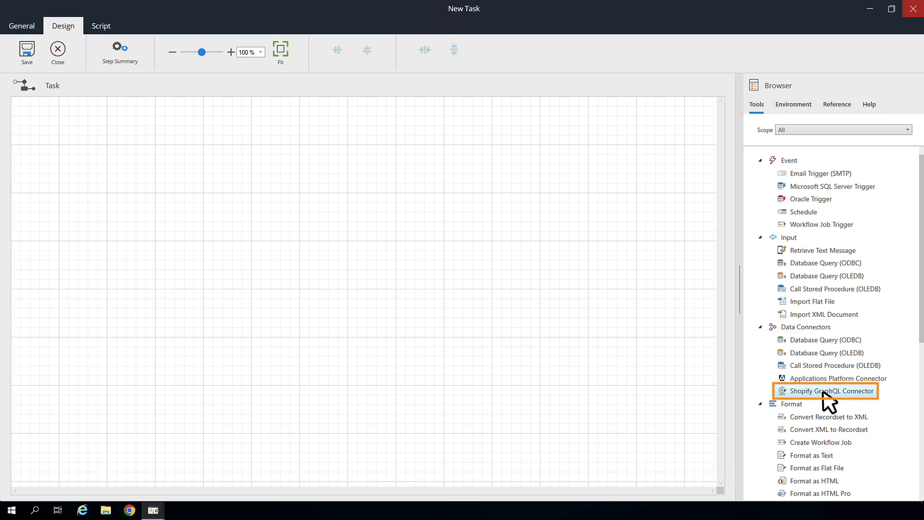
left_click_drag(824, 393, 135, 179)
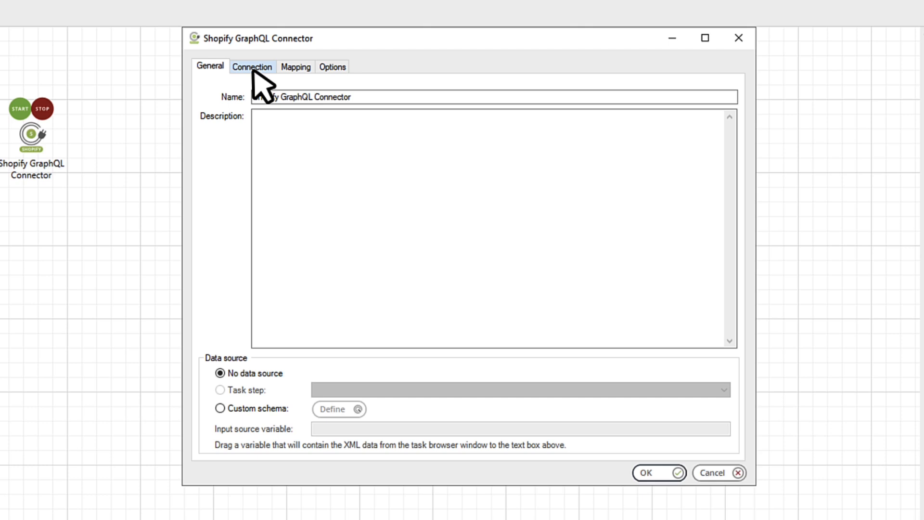
left_click(251, 67)
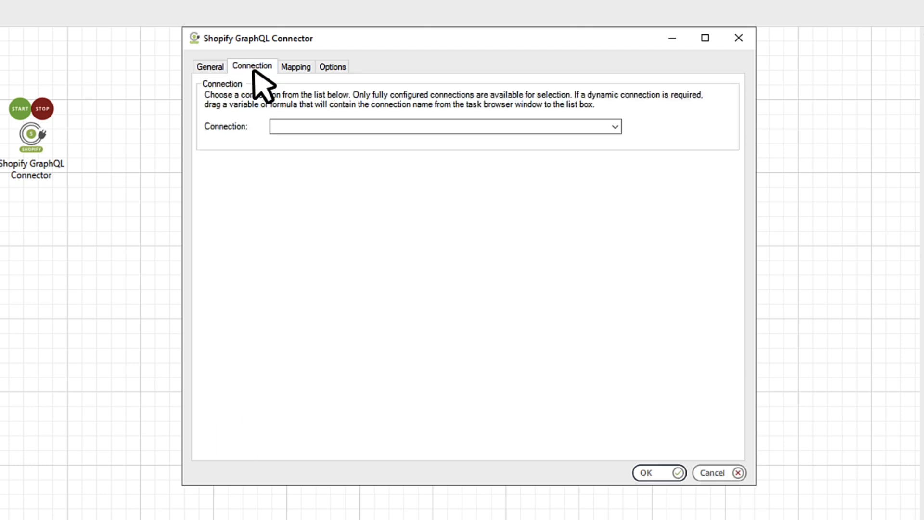
left_click(613, 126)
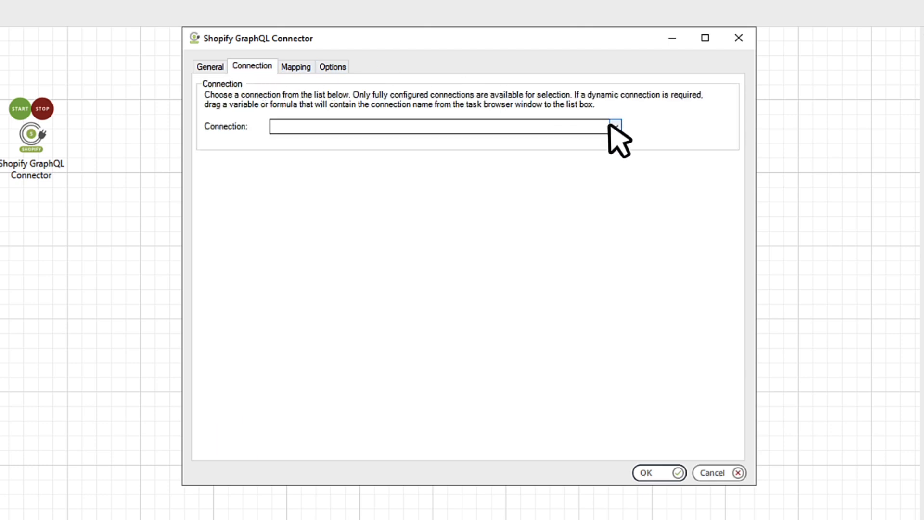
left_click(474, 143)
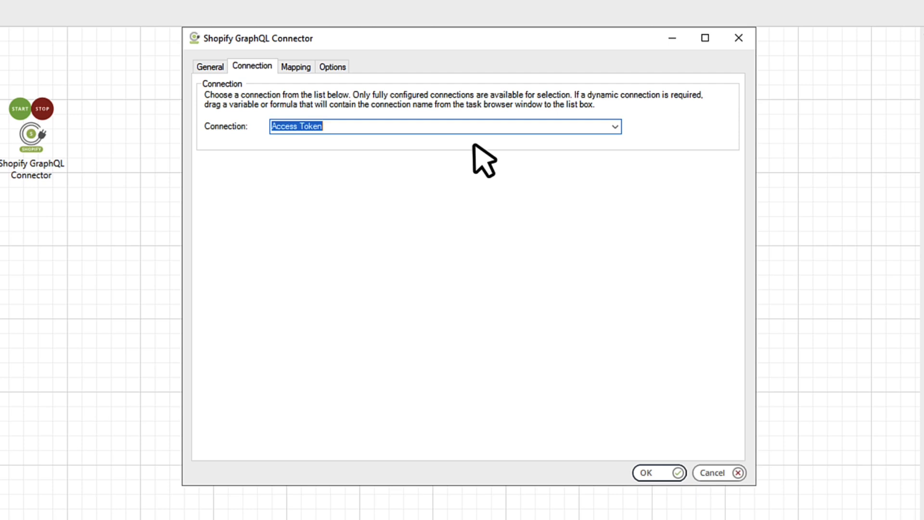
Set the connector step's mapping object to FreehandQueryDemo with the Execute operation.
left_click(304, 68)
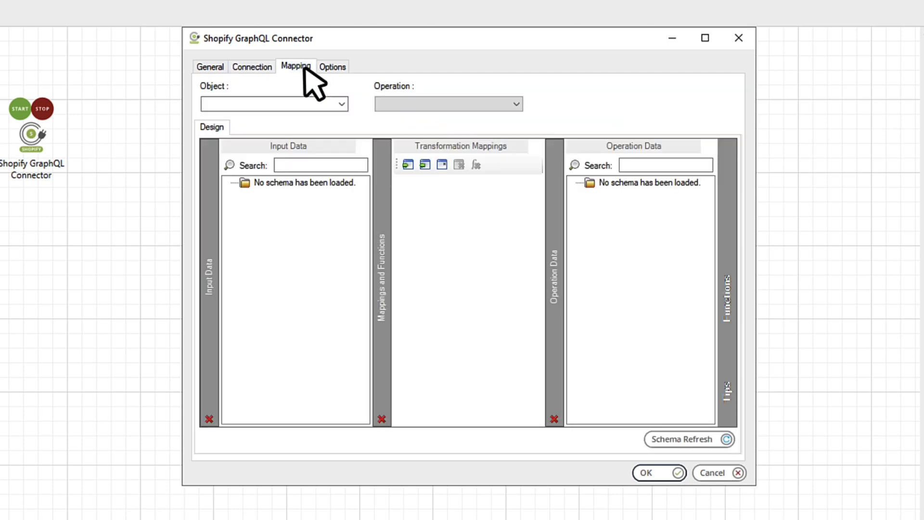
left_click(342, 104)
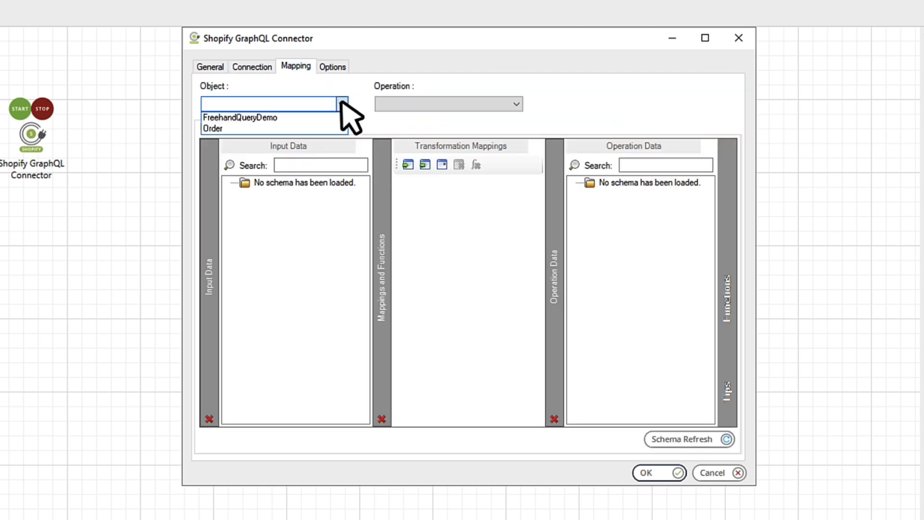
left_click(295, 118)
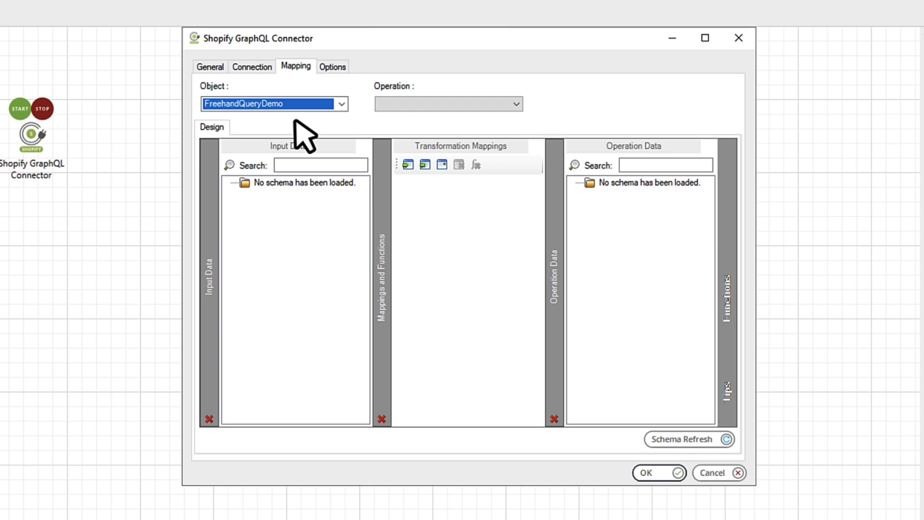
left_click(512, 104)
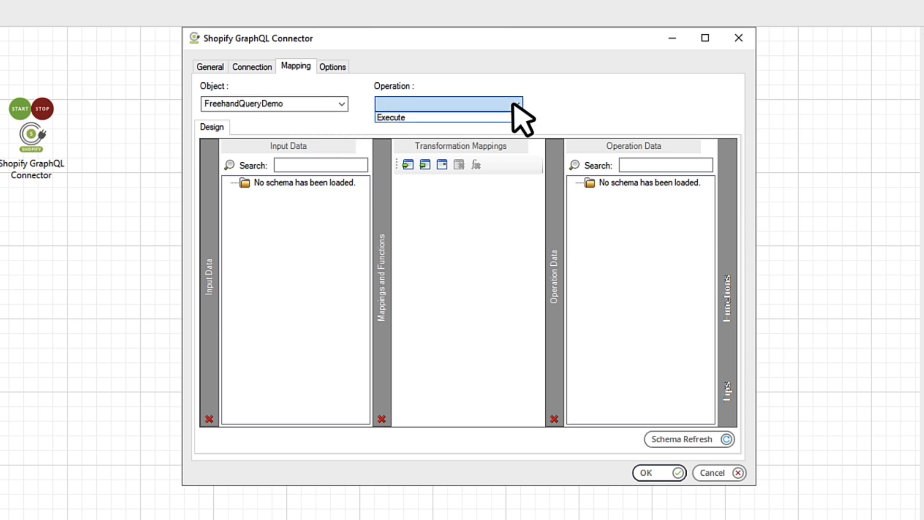
left_click(488, 116)
Add a Fixed/Dynamic function with output text 5 to the mappings and link it to the ReturnOrders operation field.
left_click(575, 183)
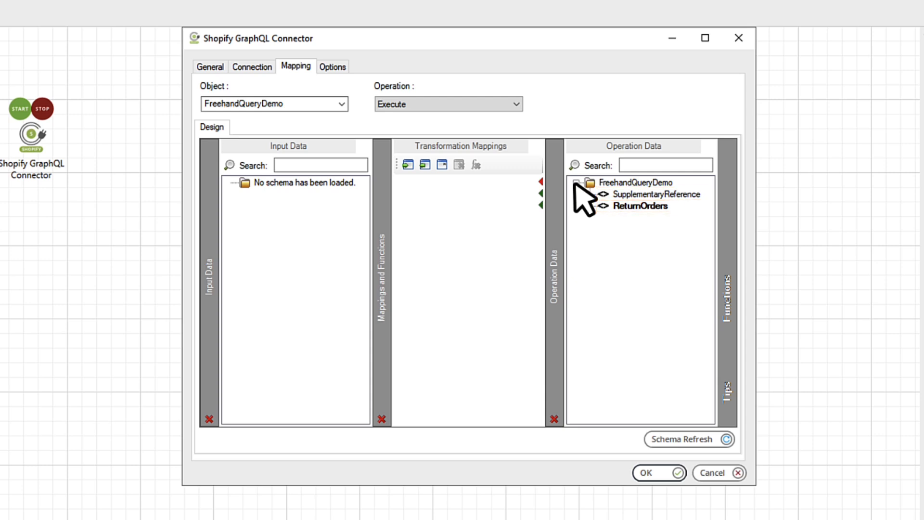
mouse_move(730, 278)
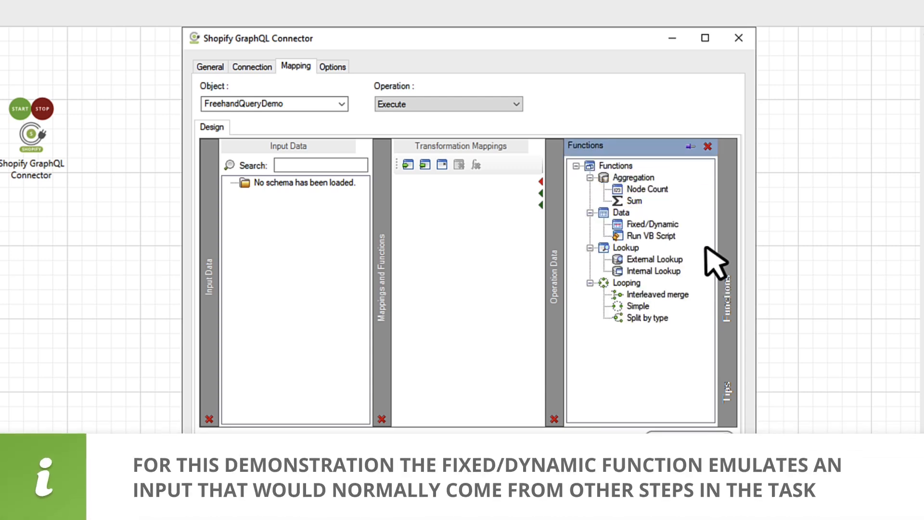
left_click(665, 225)
left_click_drag(664, 225, 463, 201)
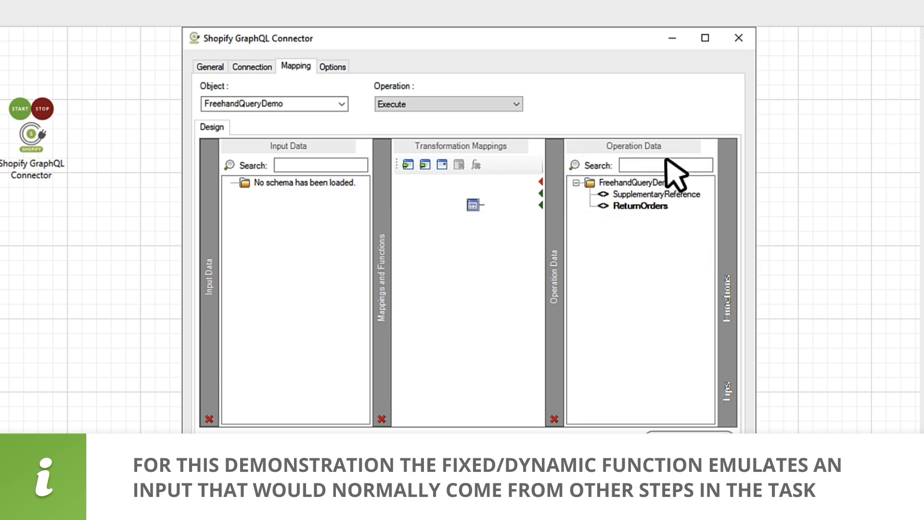
left_click(472, 205)
double_click(472, 205)
left_click(454, 210)
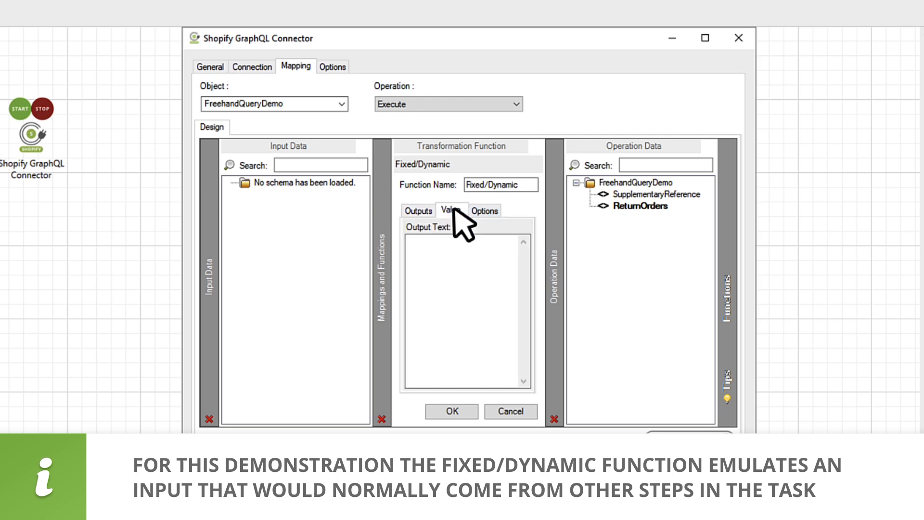
left_click(473, 247)
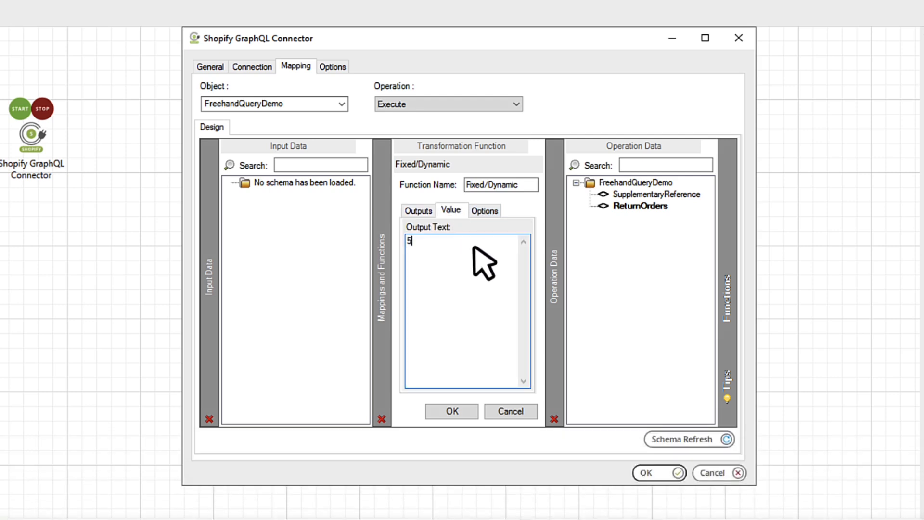
left_click(453, 411)
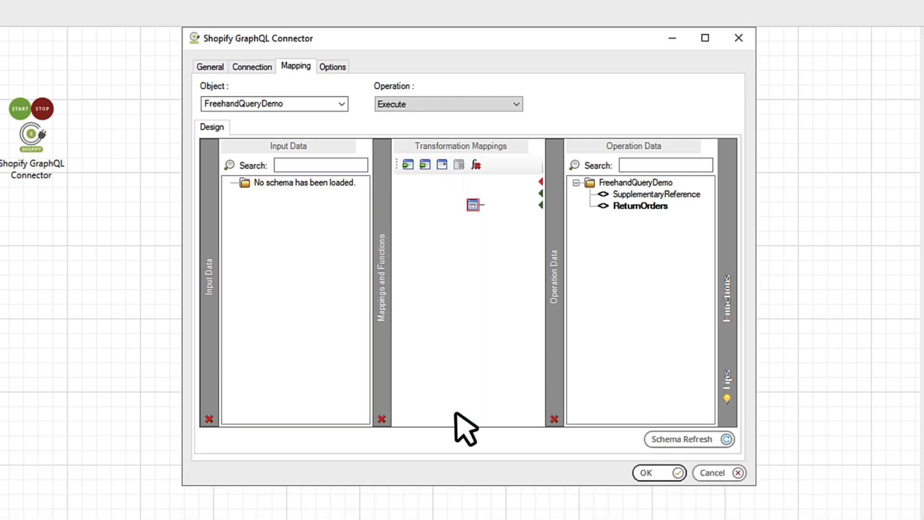
left_click_drag(478, 206, 624, 207)
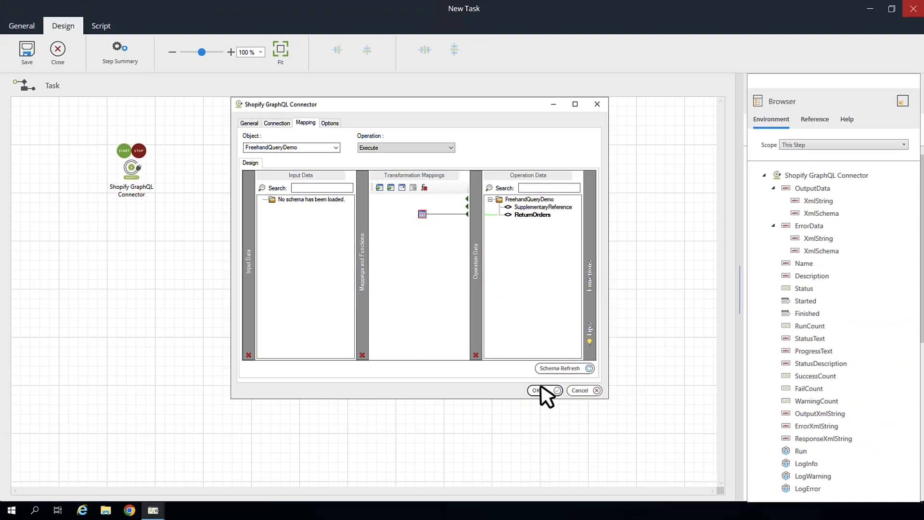
left_click(539, 390)
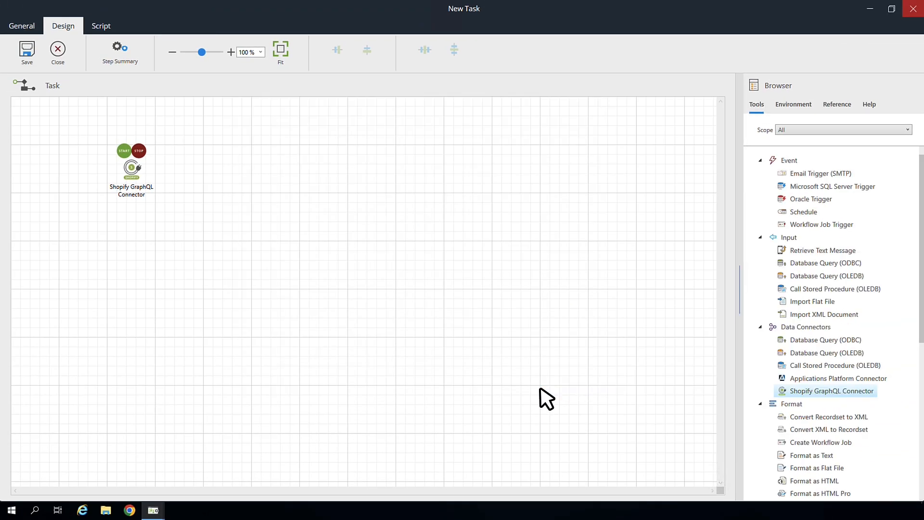
Add a Save File step to the task that reads Output Data from Shopify GraphQL Connector as its source.
left_click_drag(918, 330, 922, 457)
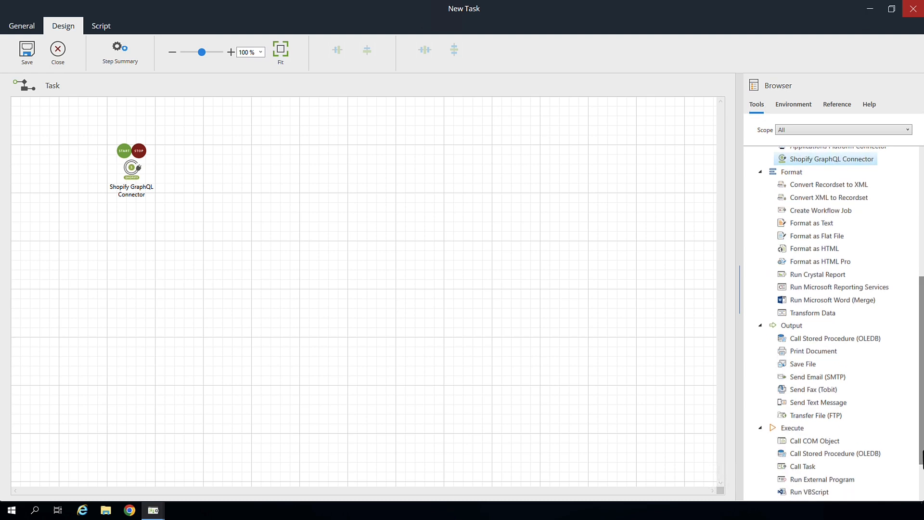
left_click(802, 365)
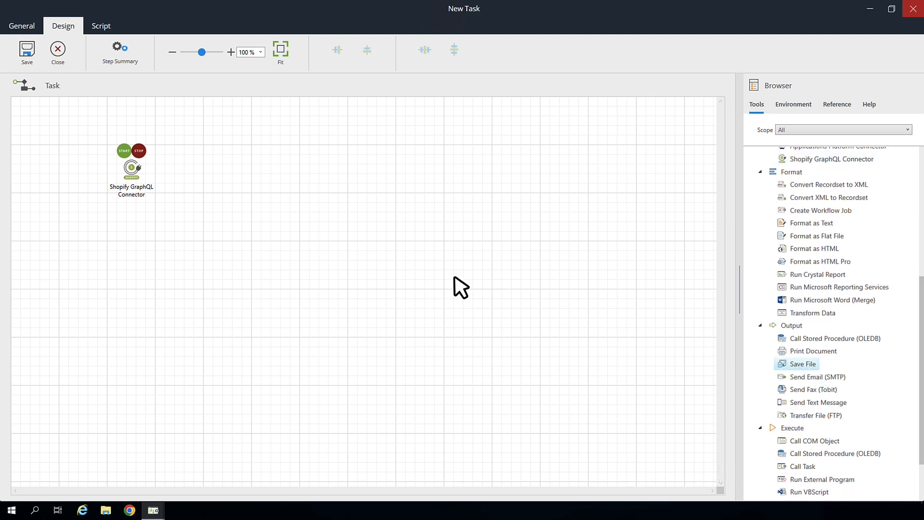
left_click(281, 192)
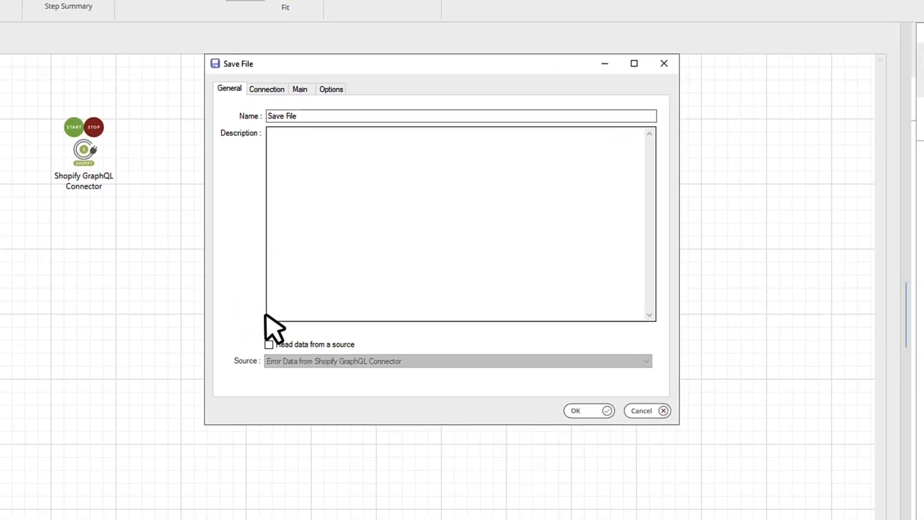
left_click(269, 345)
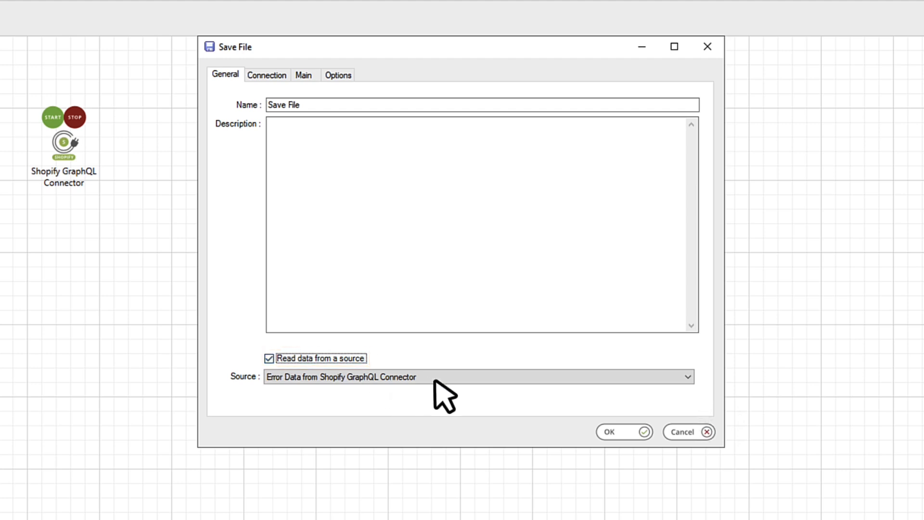
left_click(558, 378)
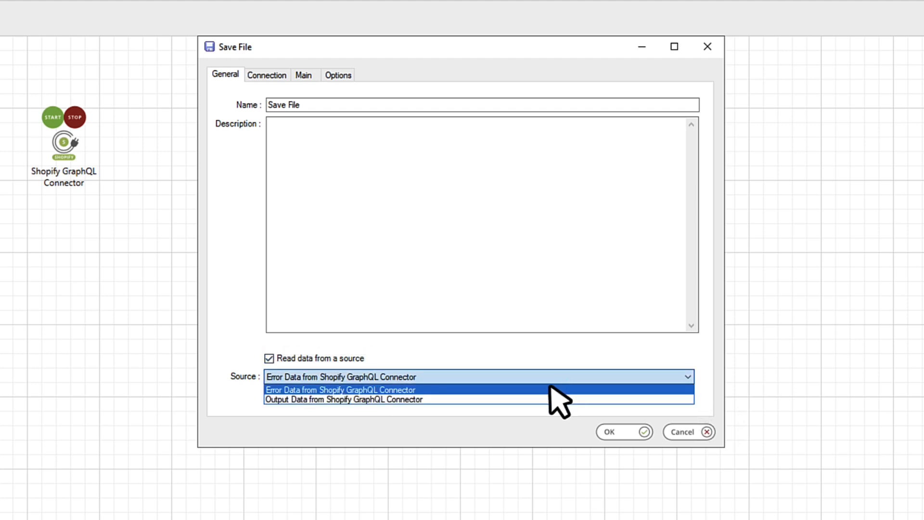
left_click(432, 399)
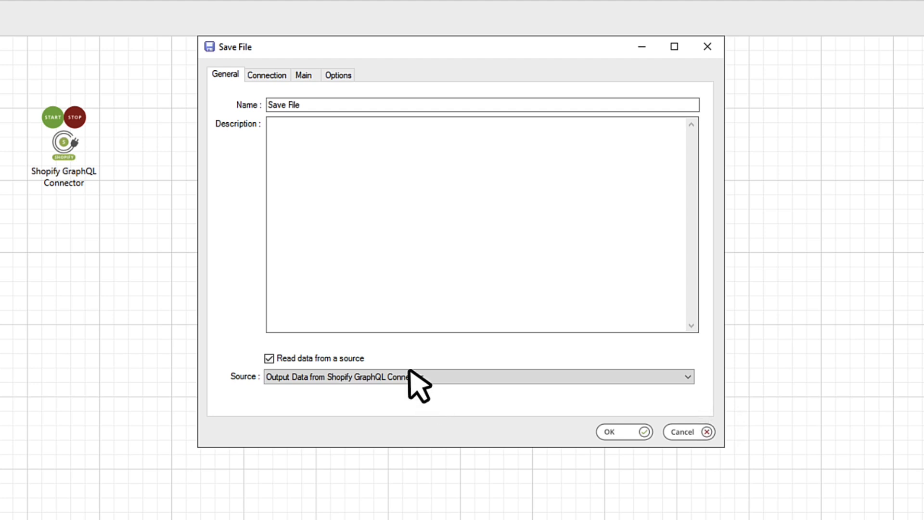
Set the Save File destination to C:\Users\Administrator\Desktop with the filename freehandQueryDemo.xml.
left_click(276, 75)
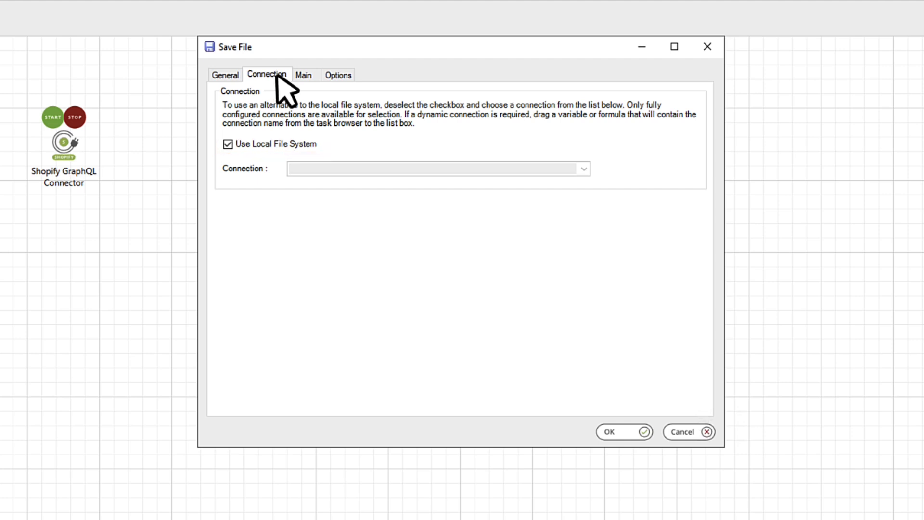
left_click(311, 76)
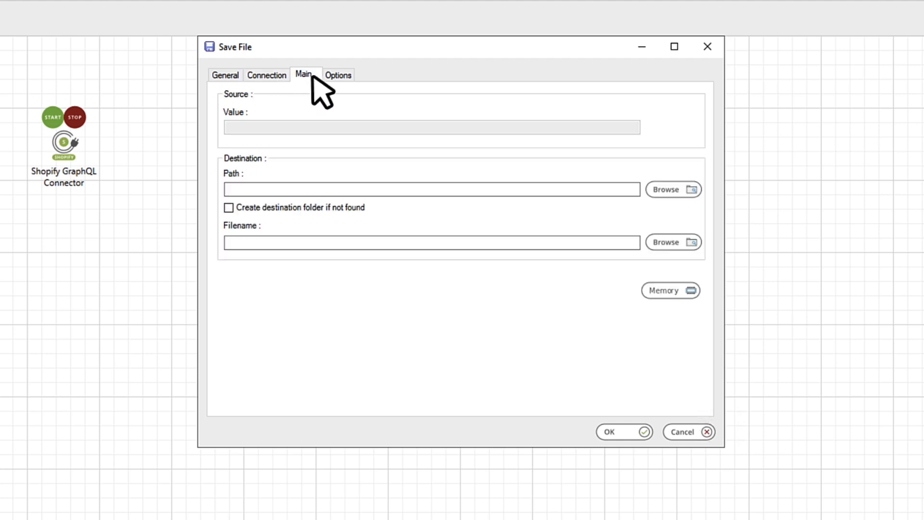
left_click(671, 189)
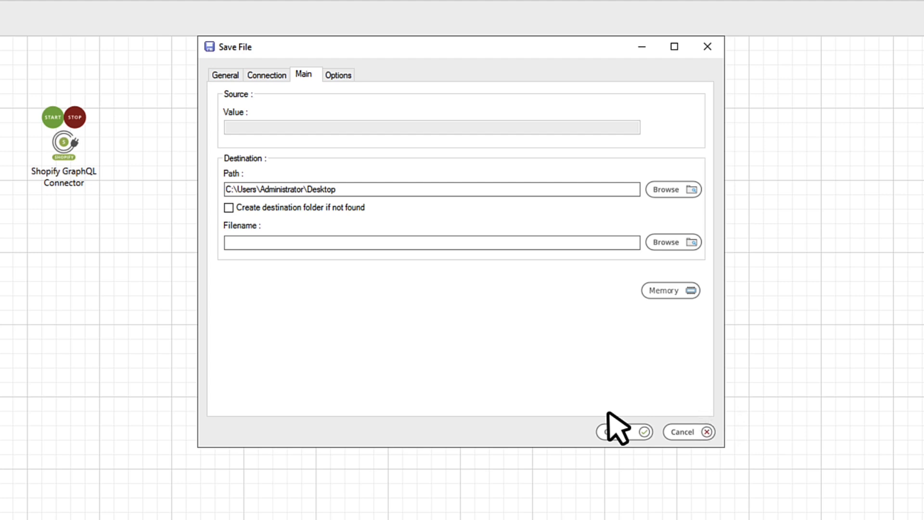
left_click(505, 244)
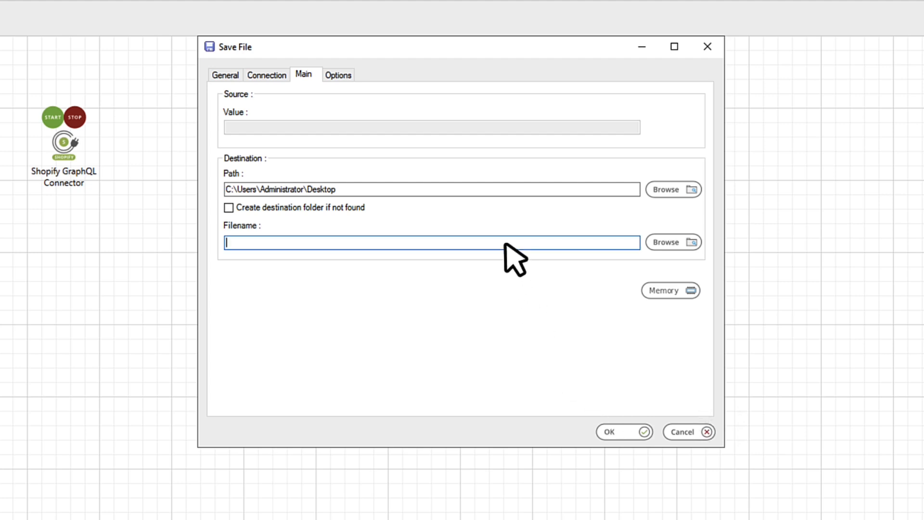
type("freehandQueryDemo.xml")
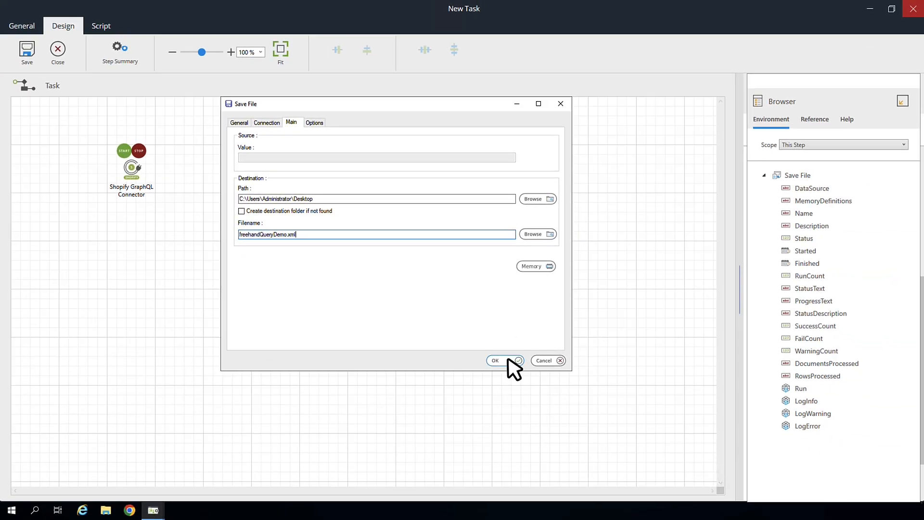
left_click(625, 432)
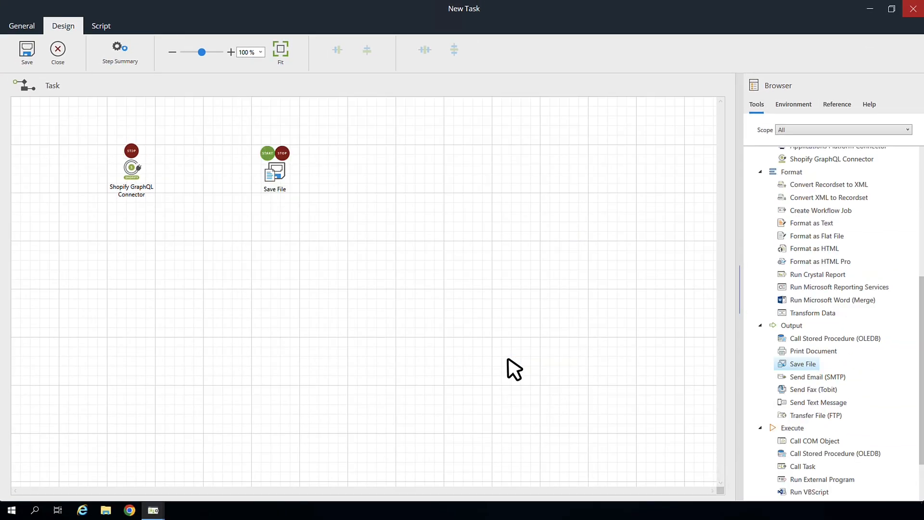
Link the Shopify GraphQL Connector step to the Save File step, and save and close the task.
left_click(133, 171)
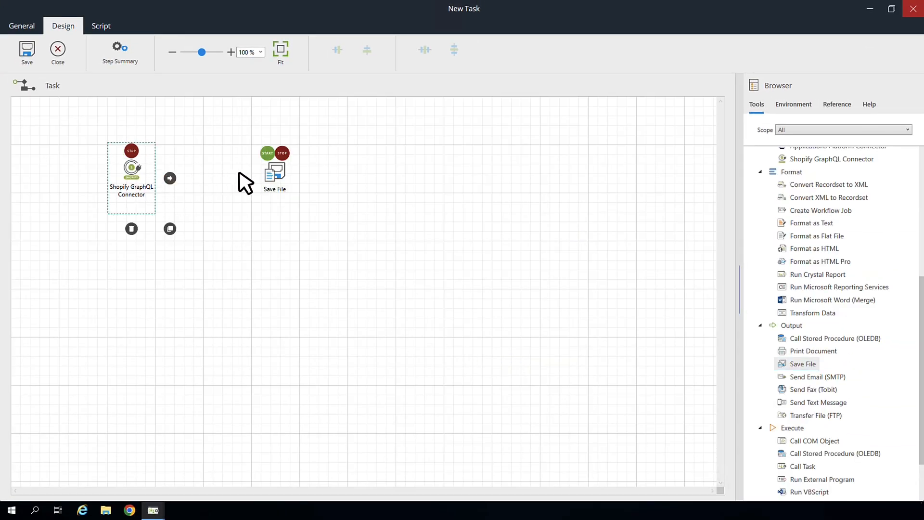
left_click_drag(245, 182, 275, 178)
left_click(275, 178)
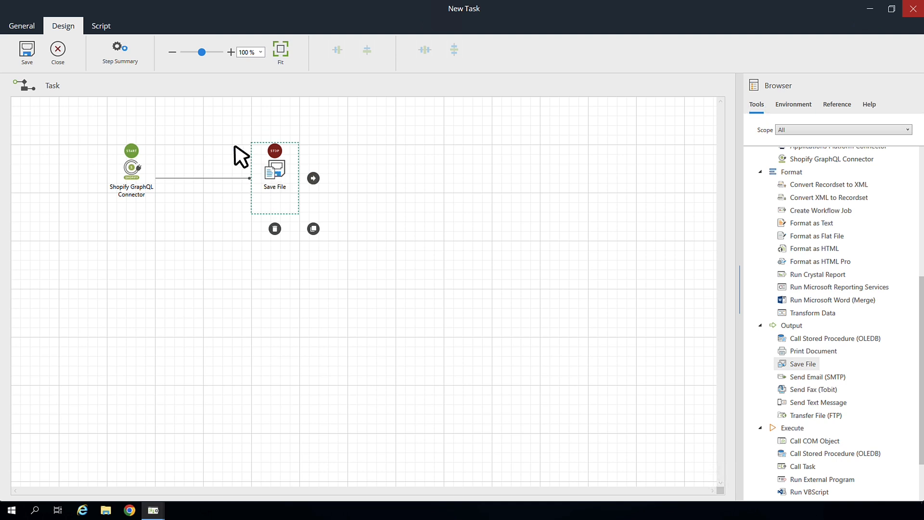
left_click(28, 54)
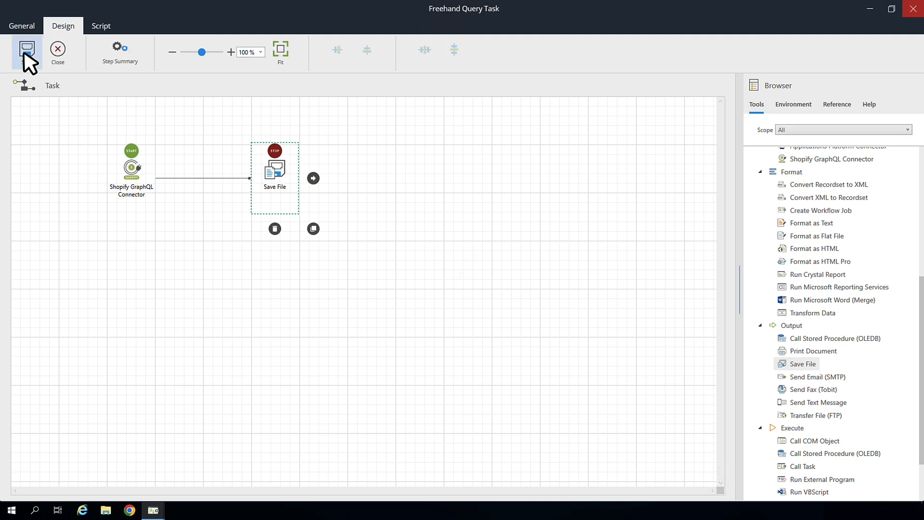
left_click(57, 52)
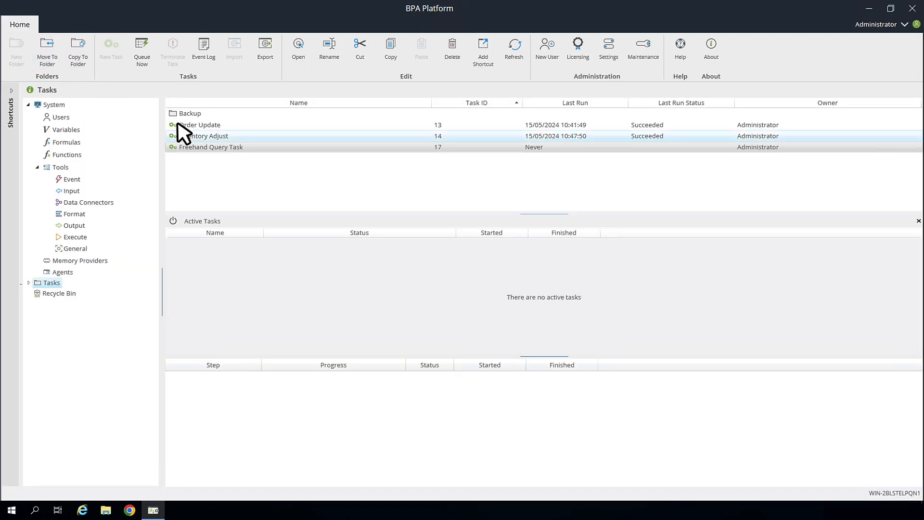
Queue the Freehand Query Task to run immediately.
left_click(262, 148)
right_click(261, 149)
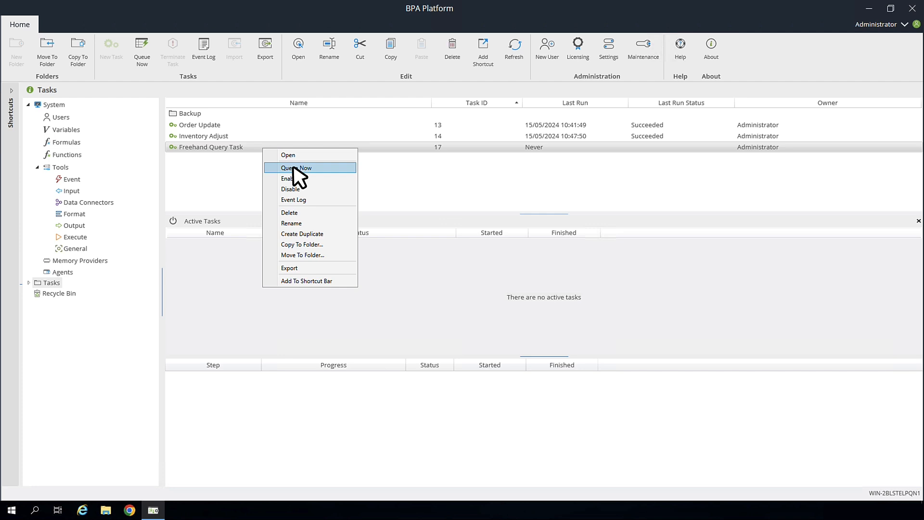
left_click(294, 168)
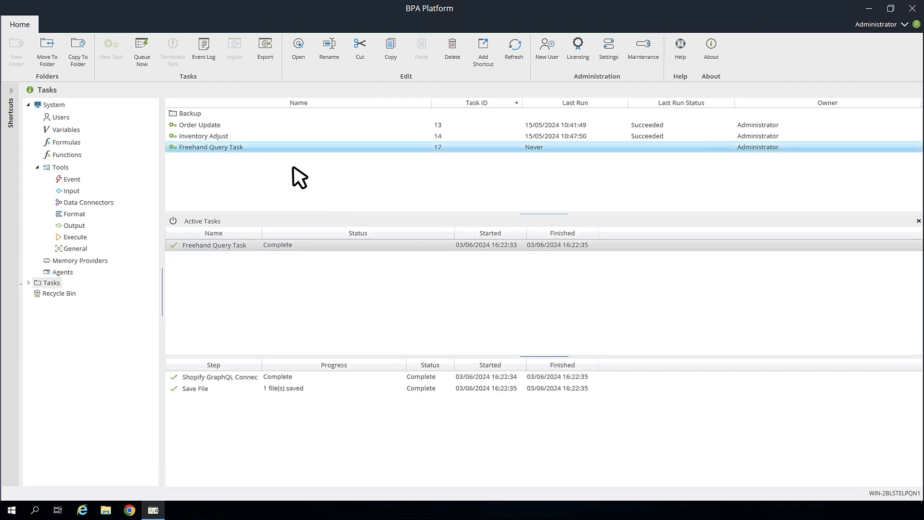
Open freehandQueryDemo.xml from the desktop and review the returned order nodes to the end of the file.
left_click(869, 8)
double_click(20, 73)
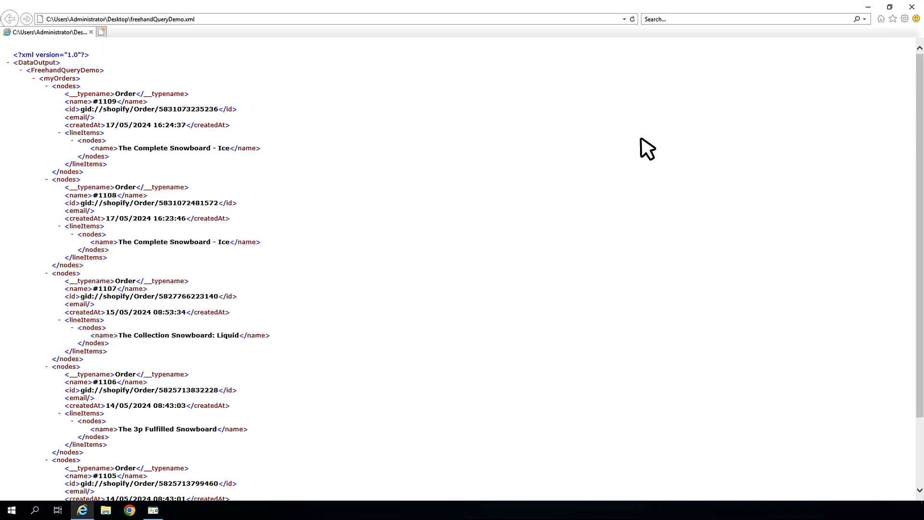
left_click_drag(921, 118, 922, 216)
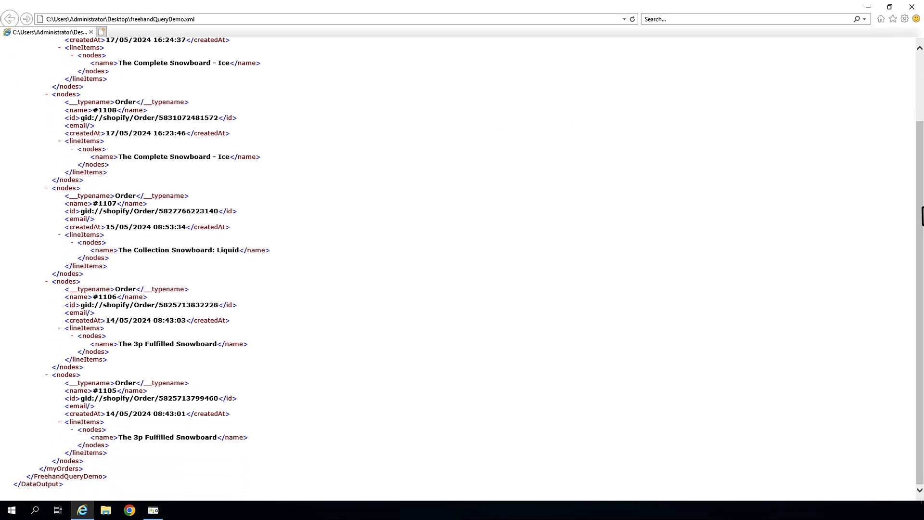